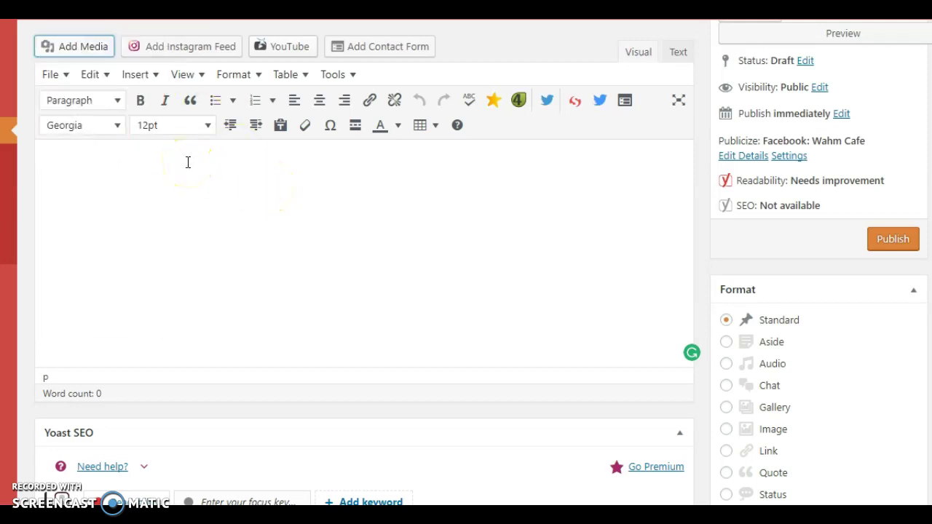
Open the media library for the post and select the apple-on-tree.jpg image.
left_click(87, 48)
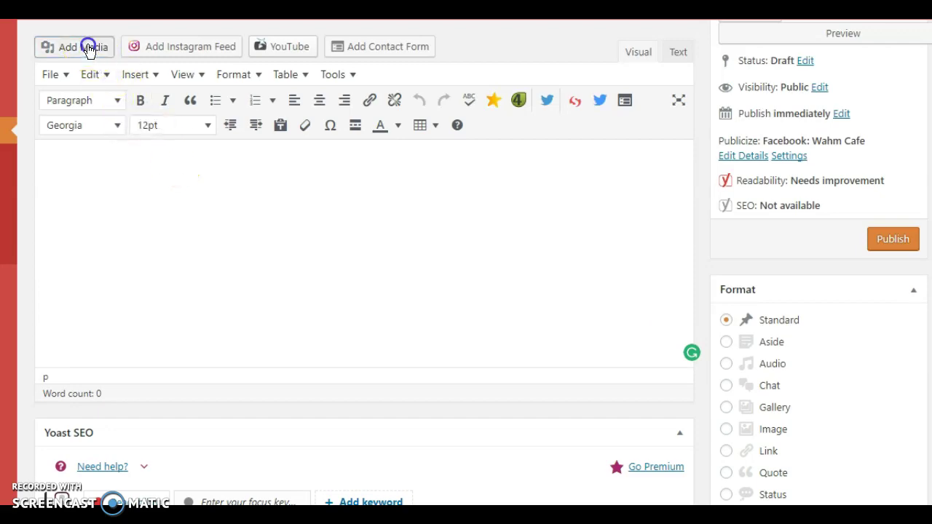
left_click(285, 204)
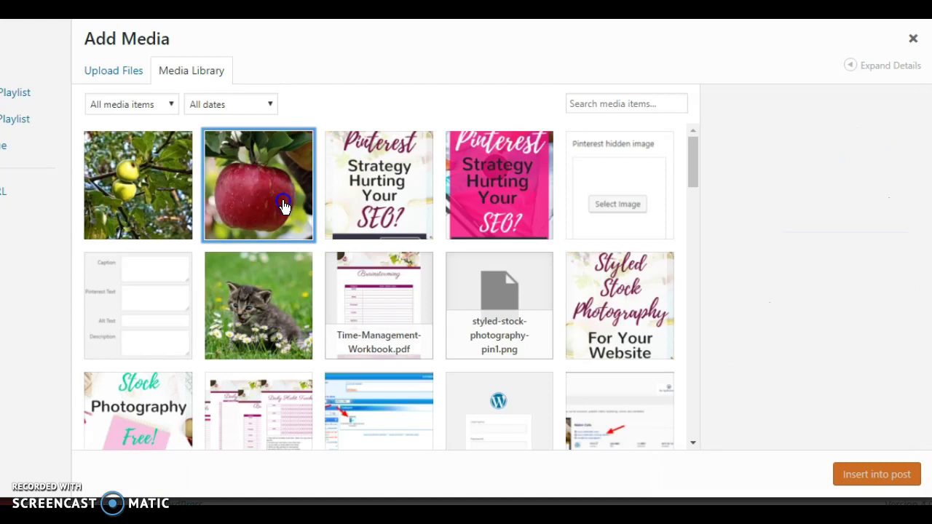
left_click(812, 273)
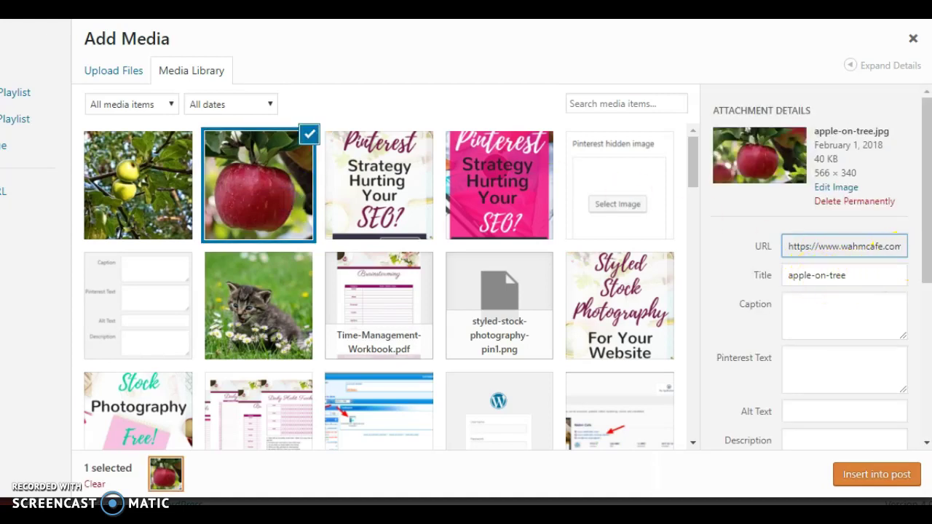
Set the red apple image's Pinterest text to "101 Apple Recipes for all occasions #apple #recipes".
left_click_drag(926, 229, 929, 321)
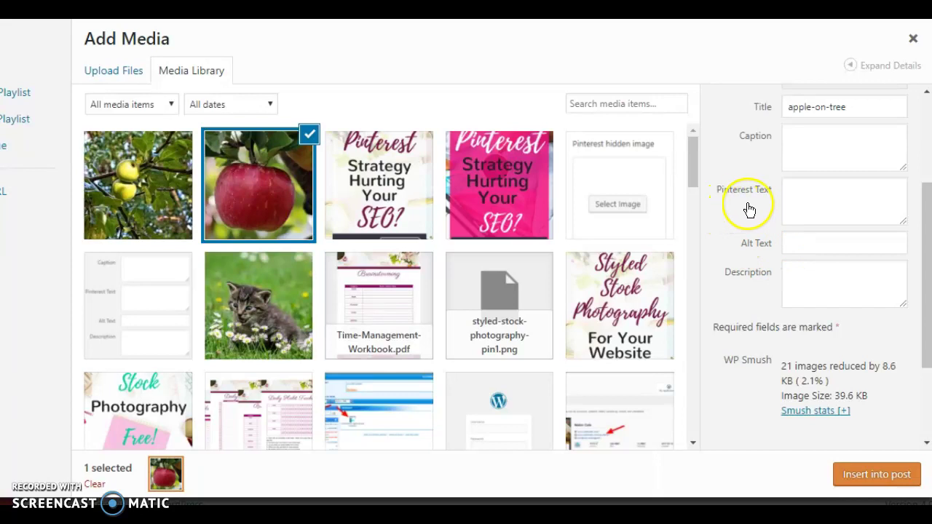
left_click(798, 201)
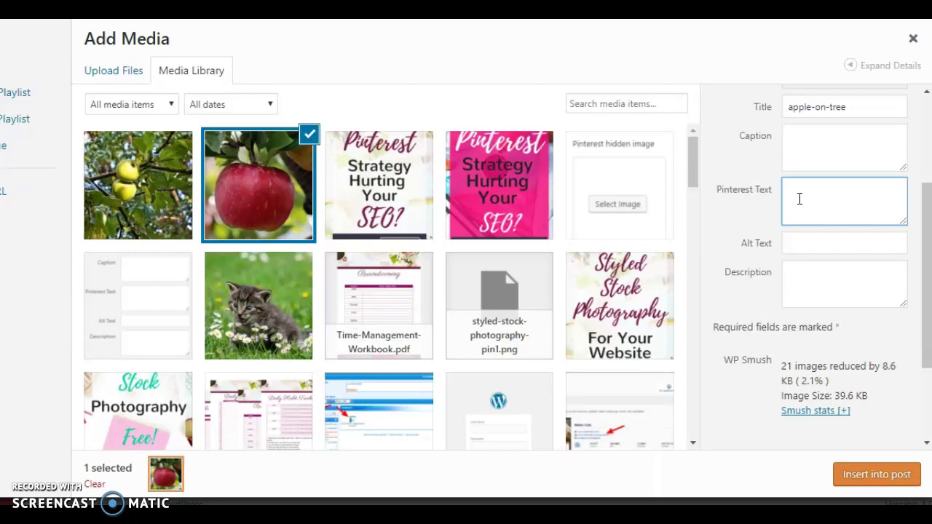
type("101 Apple Recipes for all occassions #")
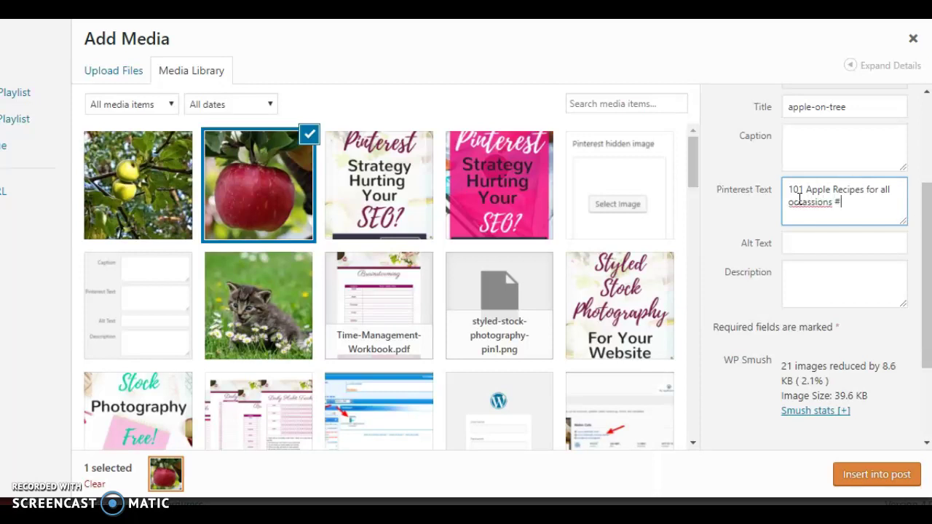
type("apple ")
type("#")
type("appl")
key("BackSpace")
key("BackSpace")
key("BackSpace")
key("BackSpace")
type("recipes")
double_click(800, 201)
right_click(799, 199)
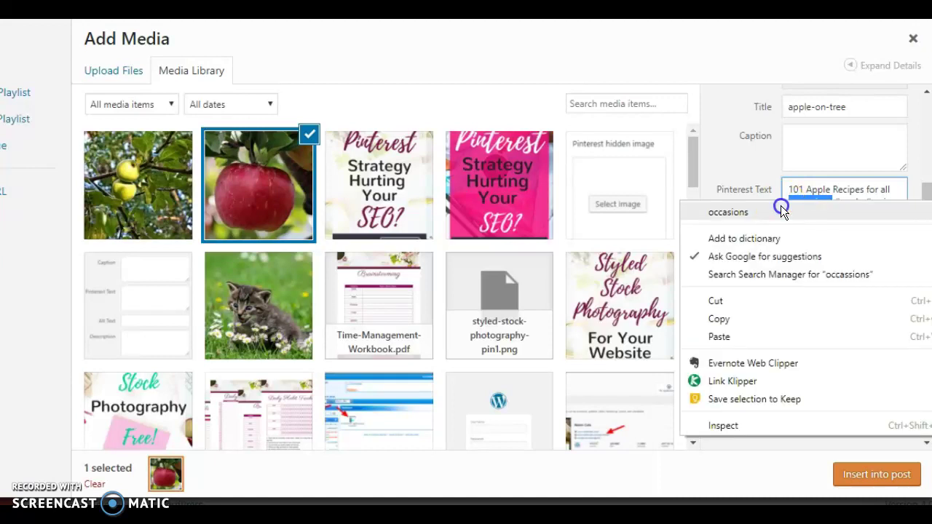
left_click(781, 208)
Set the red apple image's alt text to "Red apple hanging on a tree".
left_click(804, 243)
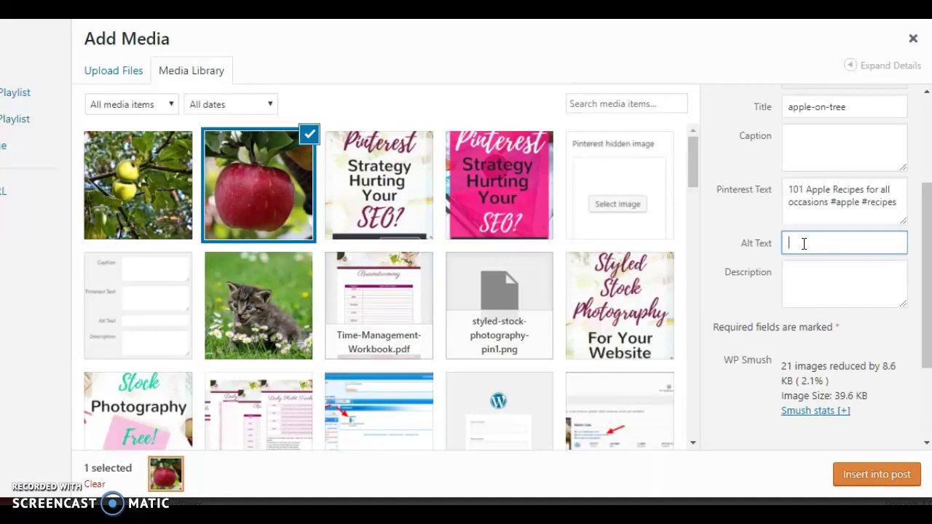
type("R")
type("ed app")
type("le hangi")
type("ng on a tree")
Review the attachment display settings and insert the red apple image into the post.
left_click(924, 288)
left_click_drag(925, 288, 926, 373)
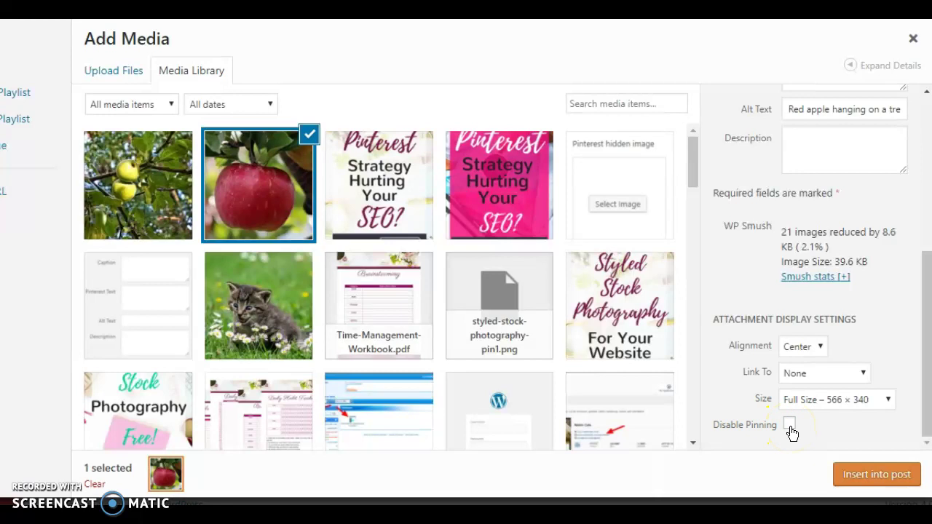
left_click(871, 478)
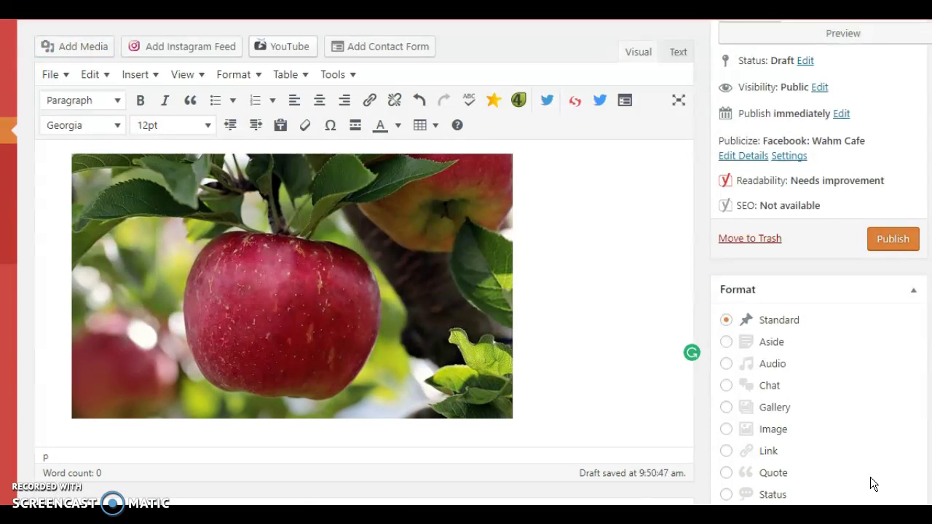
Inspect the inserted image's alt and data-pin-description attributes in the post's HTML, and return to the visual view.
left_click(677, 51)
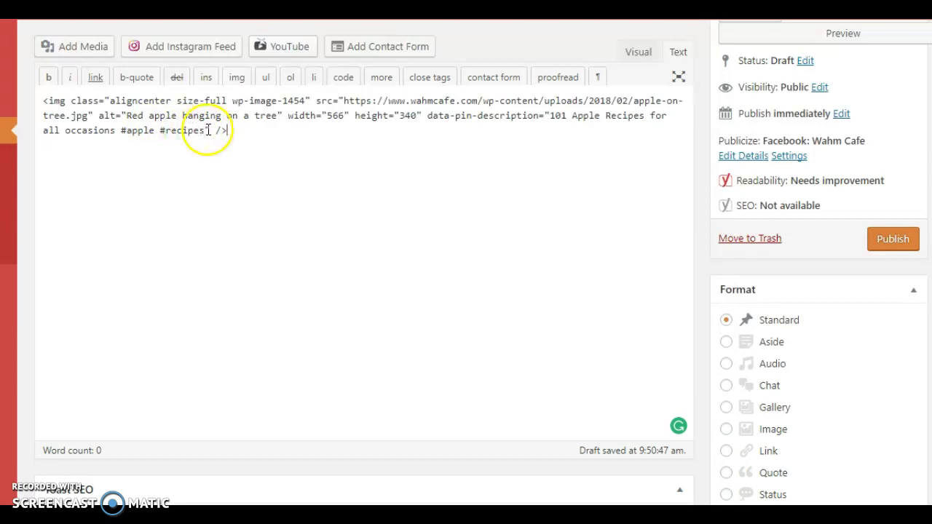
left_click(637, 55)
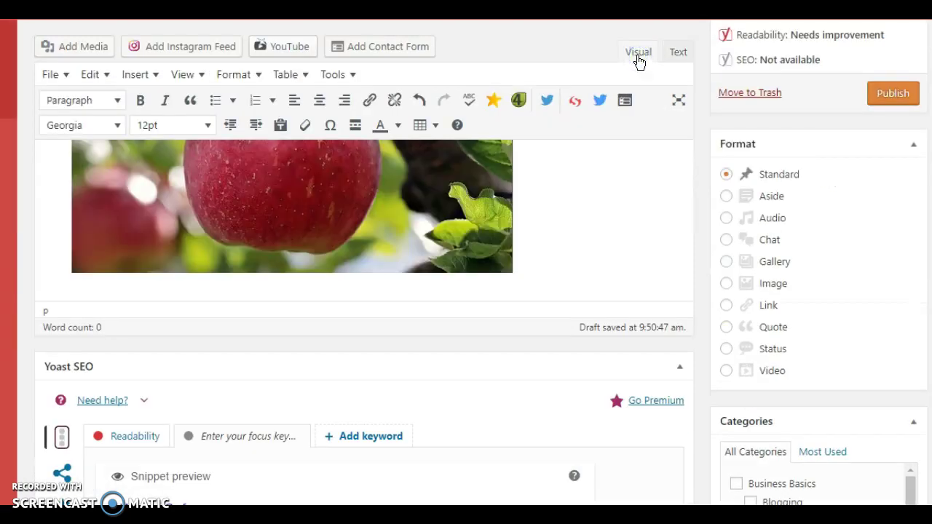
left_click(543, 262)
Start choosing a Pinterest hidden image in the Tasty Pins section and pick green-apples-on-tree.jpg from the media library.
scroll(364, 291, "down", 5)
scroll(364, 291, "down", 9)
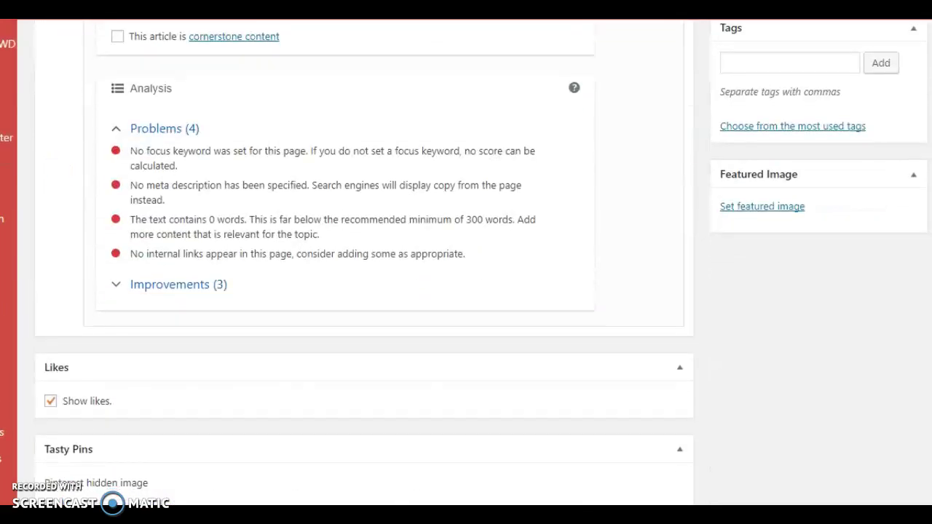
scroll(364, 291, "down", 1)
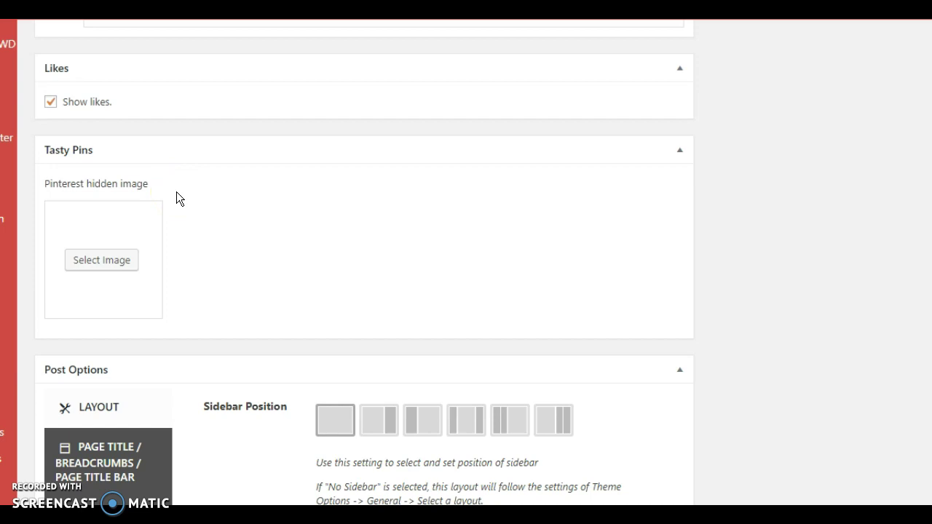
left_click(115, 259)
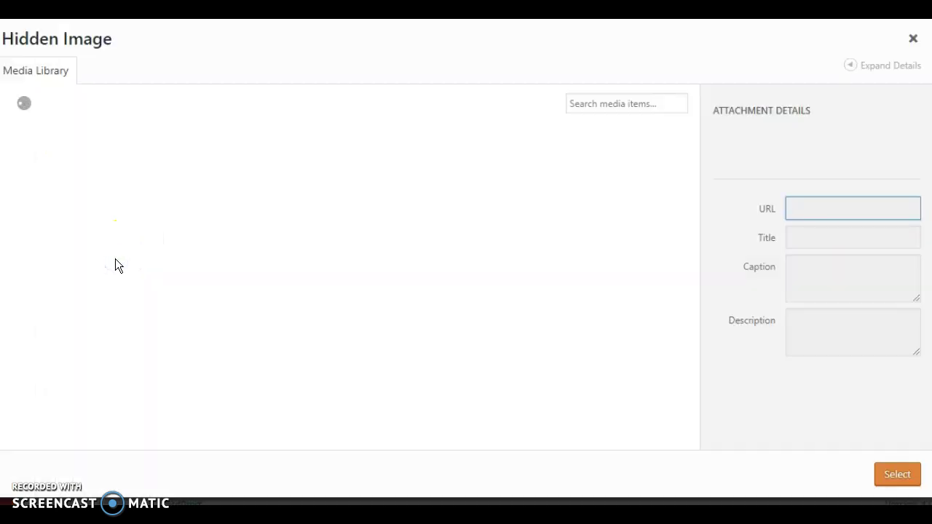
left_click(291, 76)
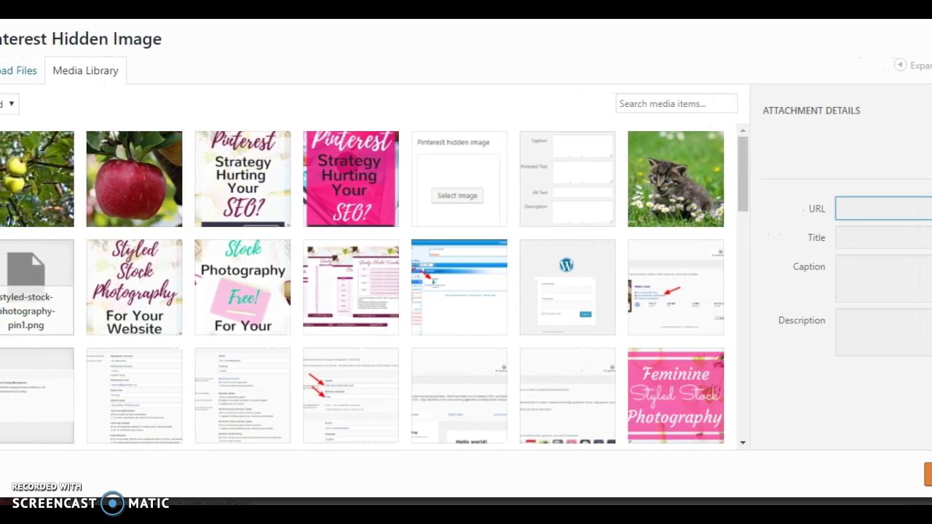
left_click(65, 171)
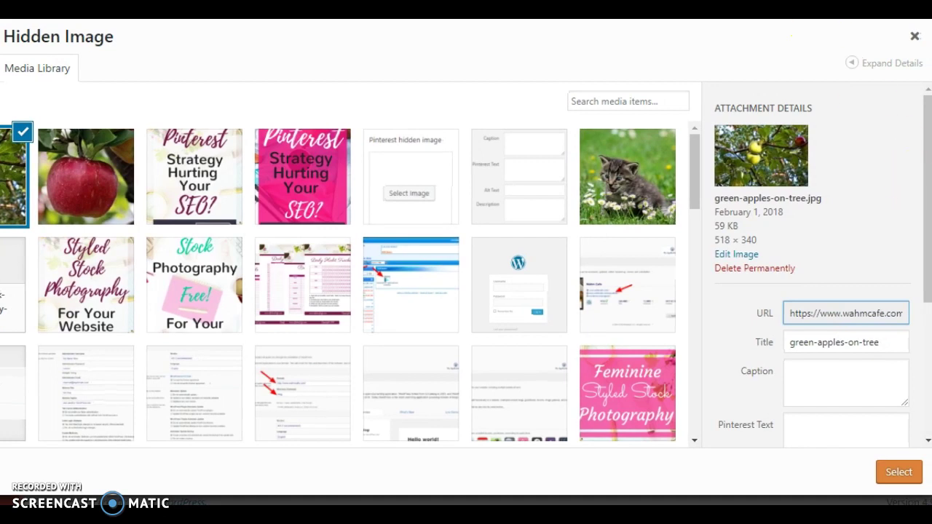
Enter "101 Apple Recipes for all occasions #apple #recipes" as the green apples image's caption.
left_click_drag(926, 215, 924, 288)
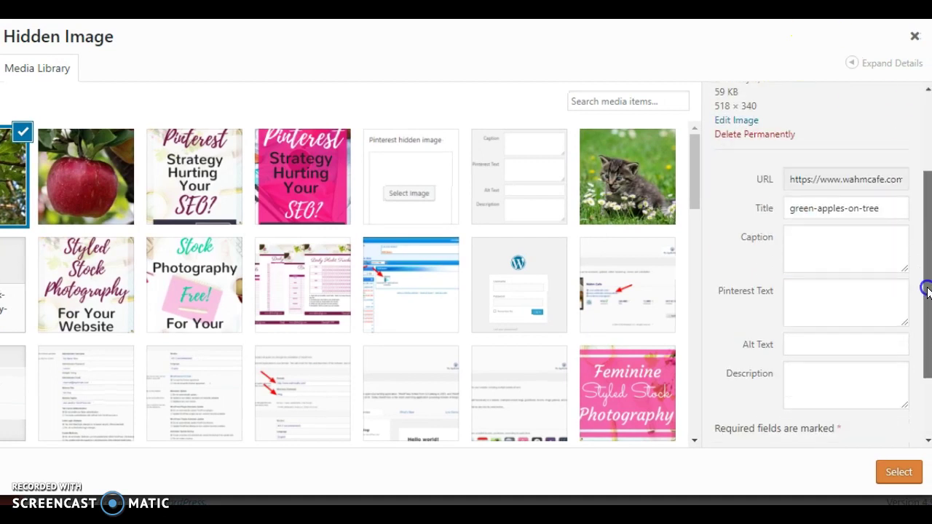
left_click(852, 251)
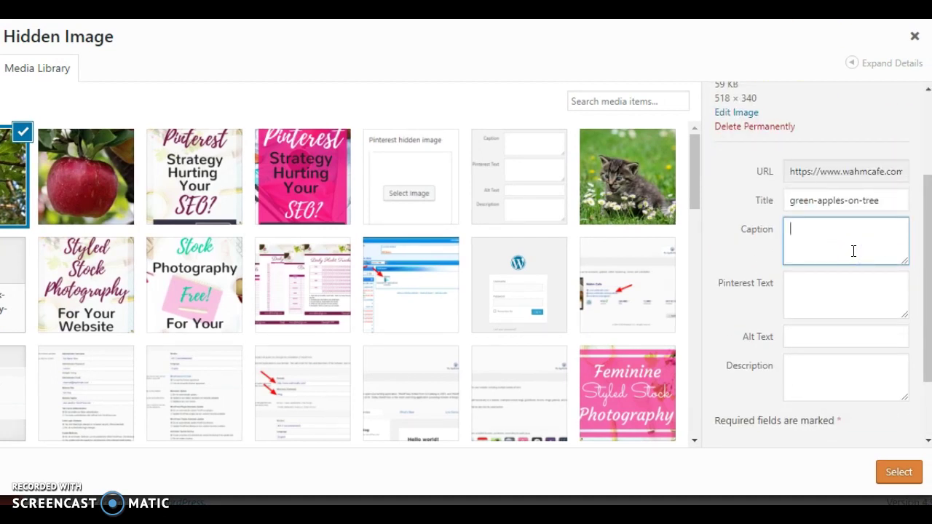
type("101 ")
type("Apple Reci")
type("pes for all")
type(" oc")
key("BackSpace")
key("BackSpace")
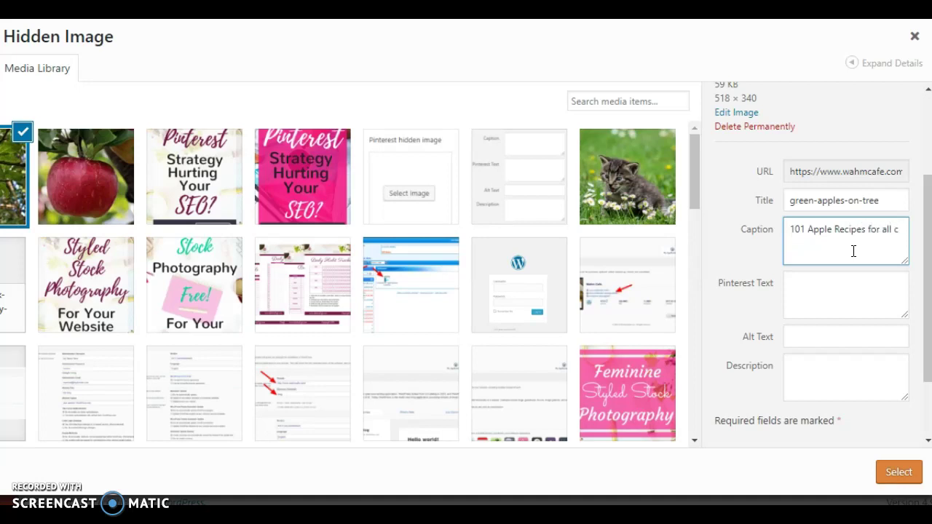
type("occasions #apple #recei")
key("BackSpace")
key("BackSpace")
type("ipes")
key("Tab")
Copy the caption text into the green apples image's Pinterest text and clear the caption.
left_click(851, 242)
triple_click(852, 243)
key("ctrl+c")
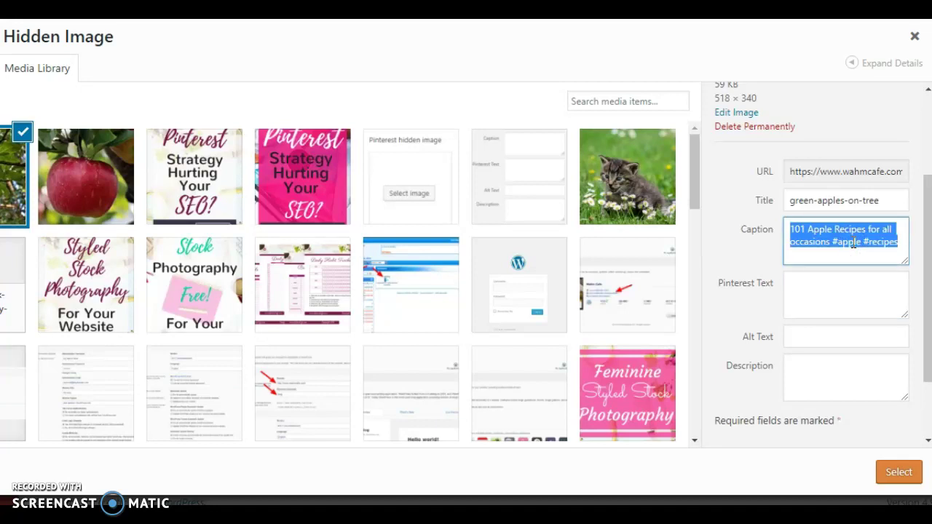
left_click(845, 285)
key("ctrl+v")
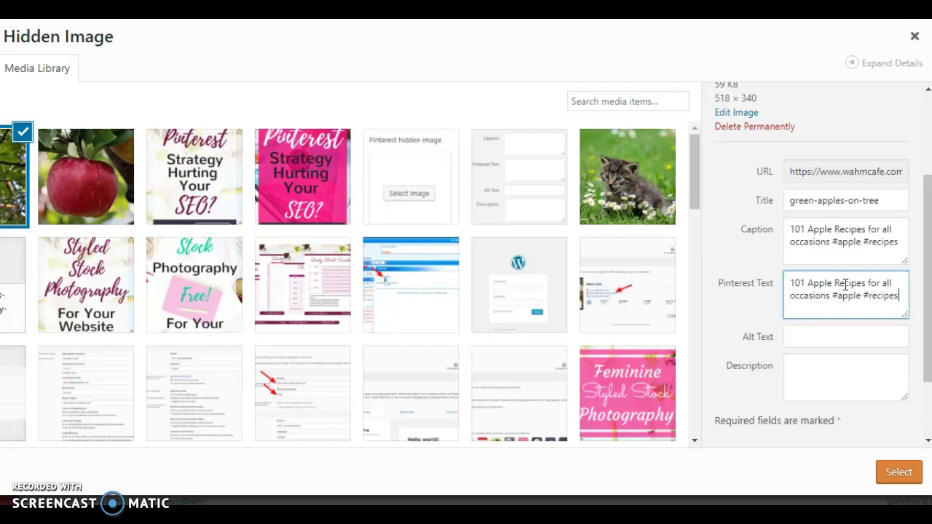
triple_click(840, 253)
key("BackSpace")
Set the alt text to "2 Green Apples hanging on a tree" and apply the image as the post's Pinterest hidden image.
left_click(824, 338)
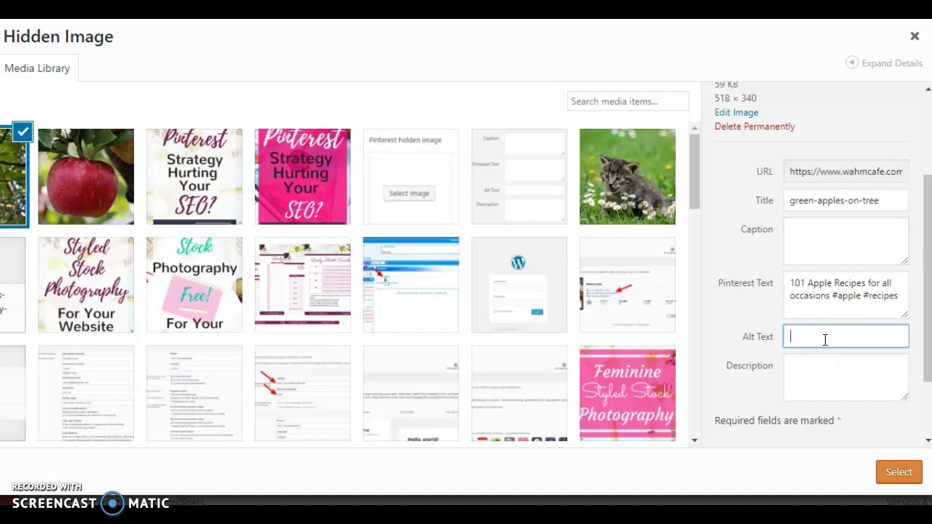
type("2 Green Apples hanging On")
key("BackSpace")
key("BackSpace")
type("on a tree")
left_click_drag(930, 332, 928, 380)
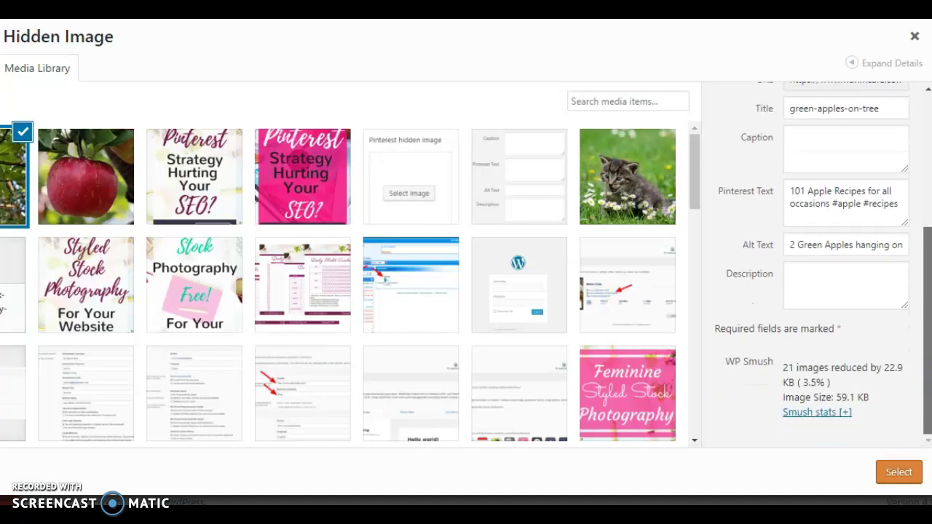
left_click(898, 473)
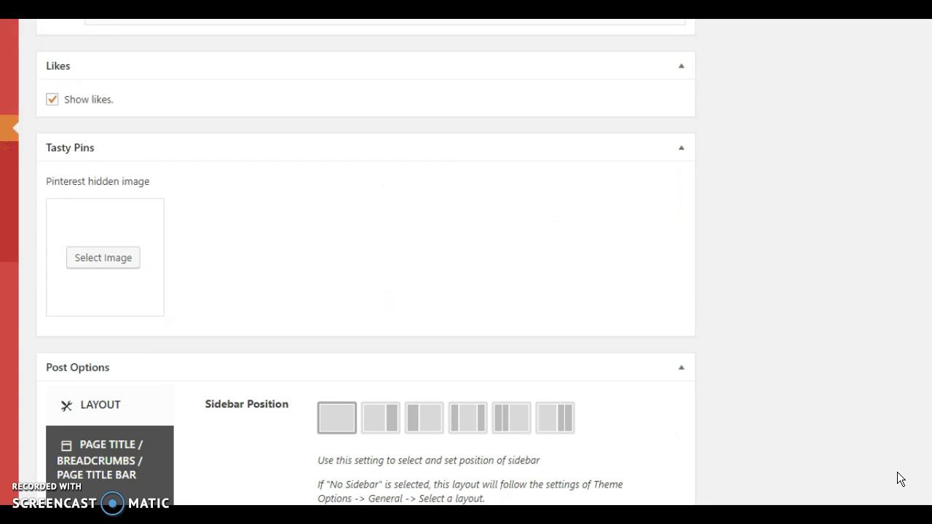
Open a preview of the draft post.
scroll(482, 263, "up", 10)
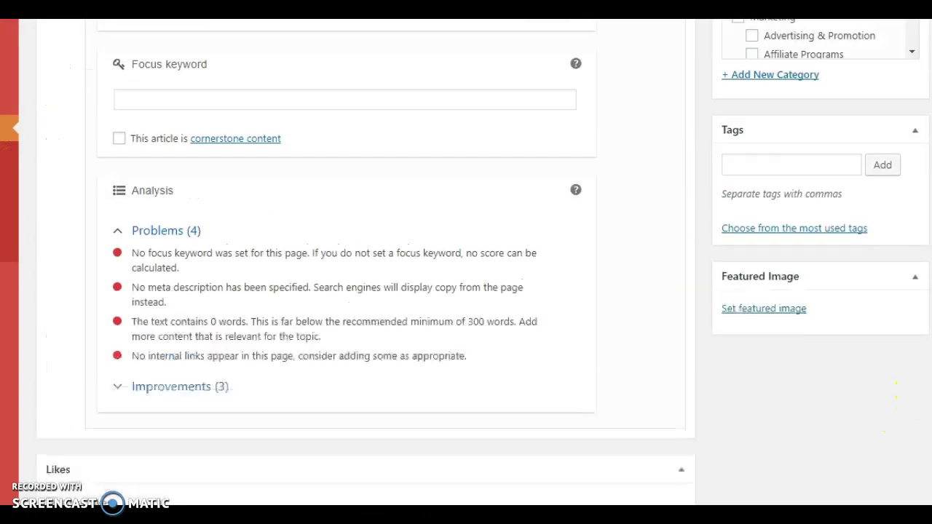
scroll(366, 262, "up", 6)
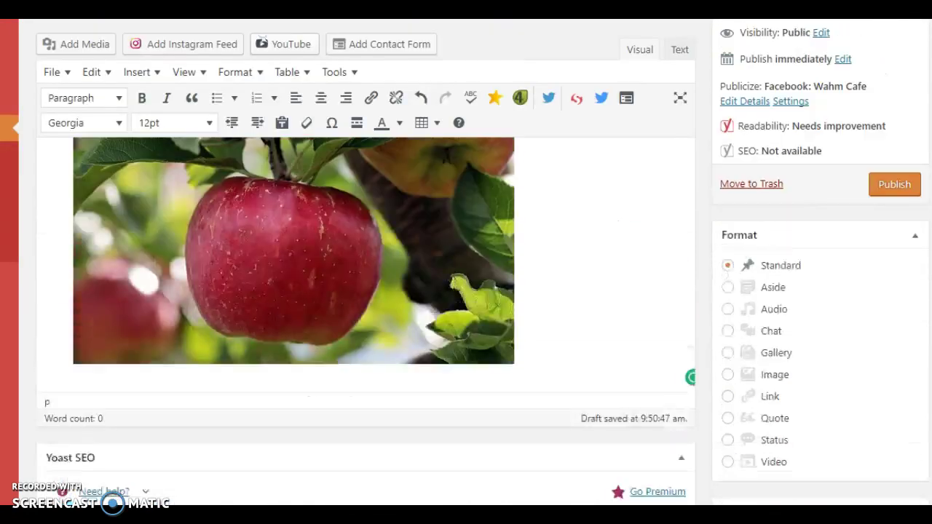
scroll(532, 170, "up", 1)
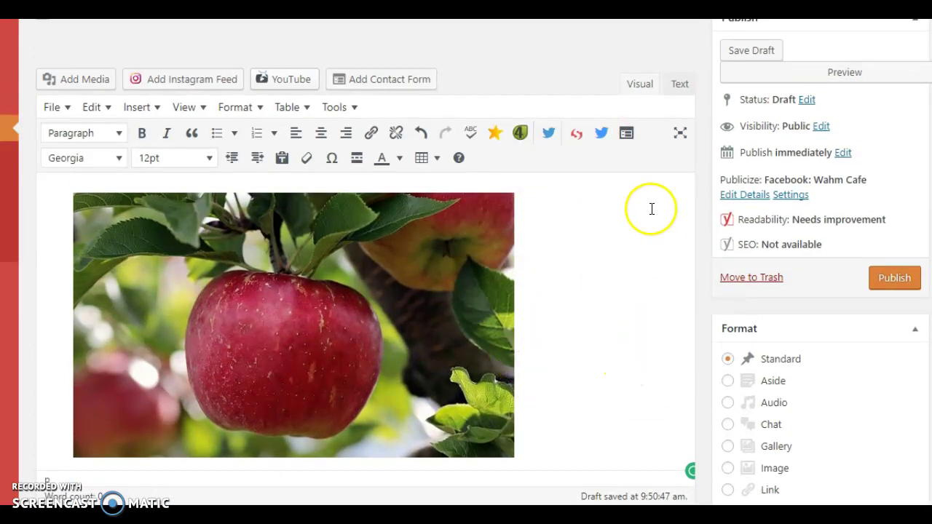
left_click(824, 72)
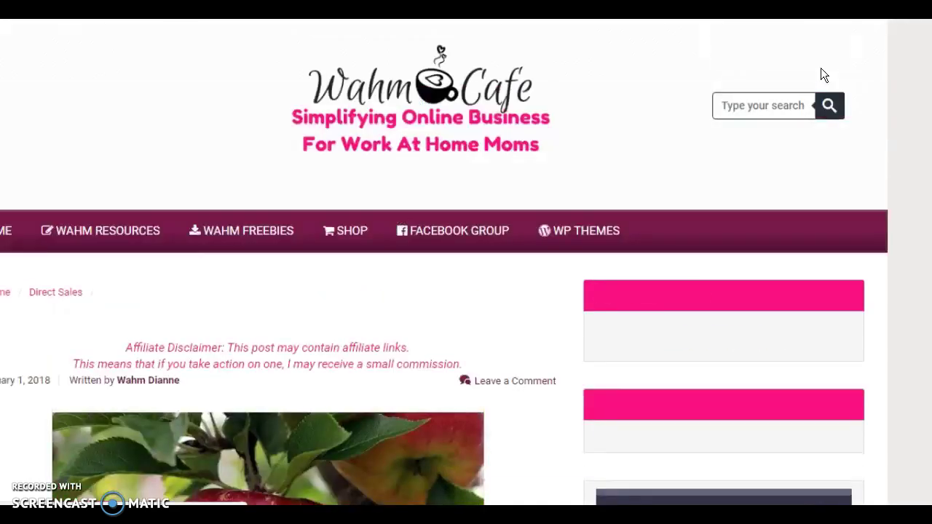
Check which images Pinterest offers to save from the previewed post, and return to the preview page.
left_click(909, 80)
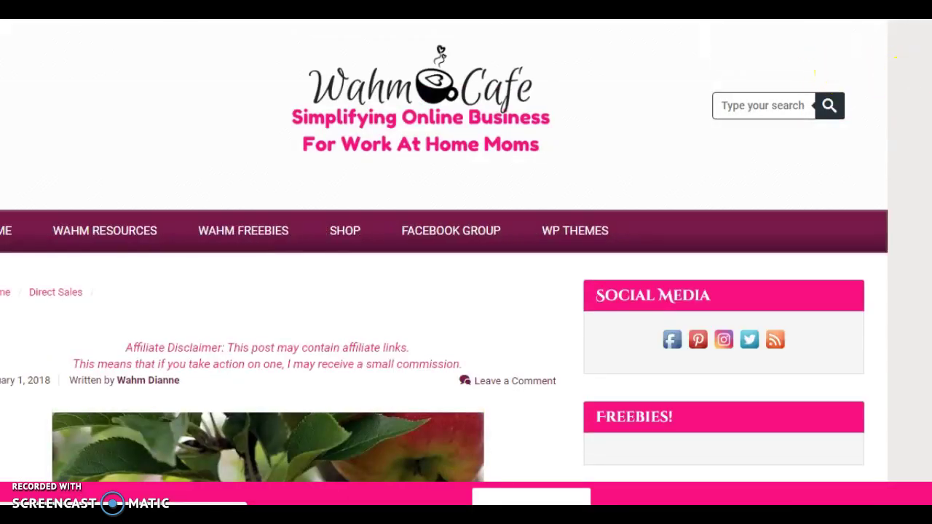
scroll(444, 250, "down", 3)
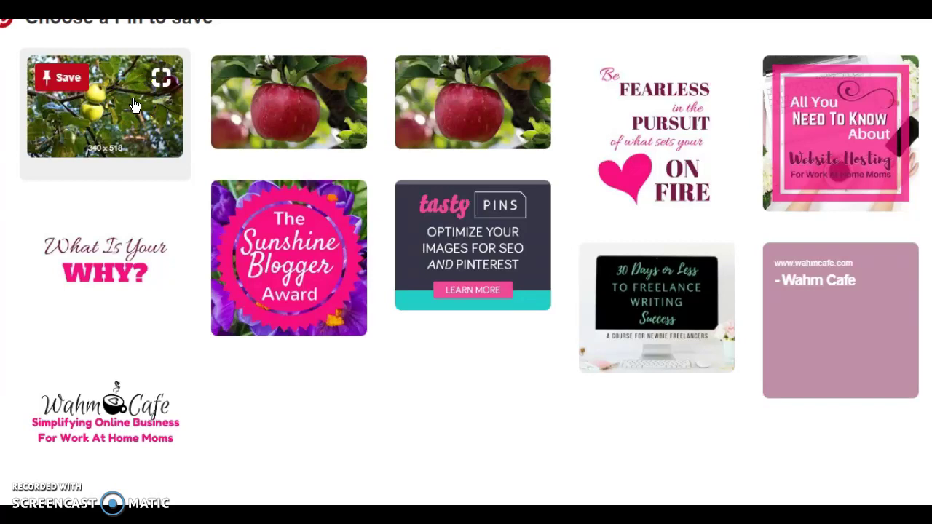
left_click(666, 72)
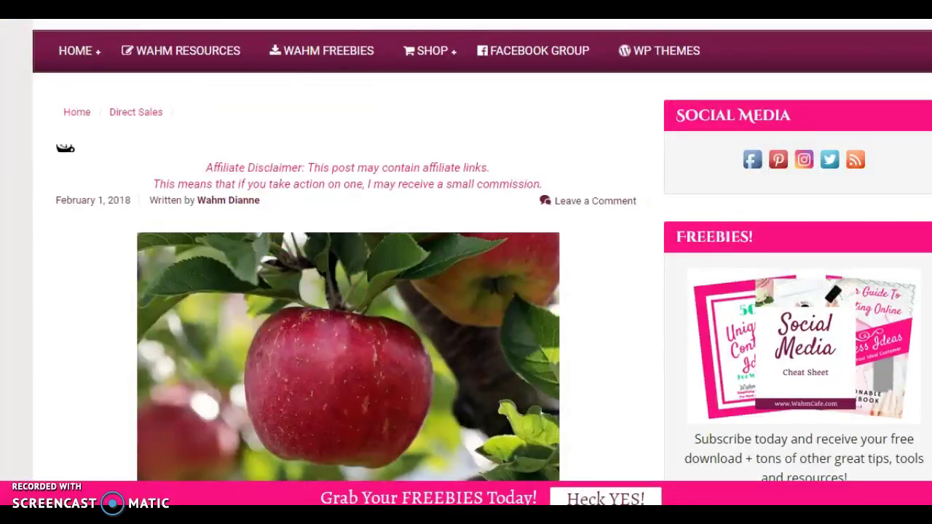
scroll(466, 262, "down", 2)
scroll(466, 262, "up", 2)
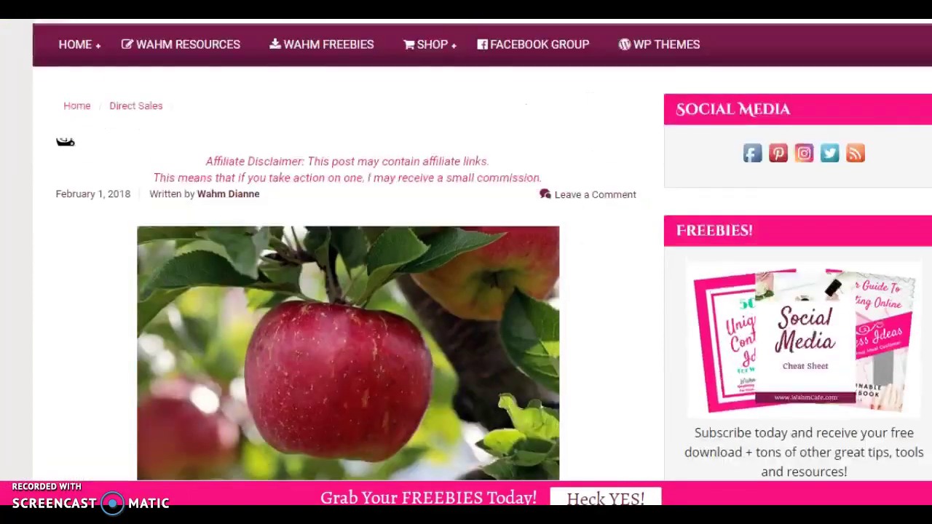
scroll(466, 262, "up", 1)
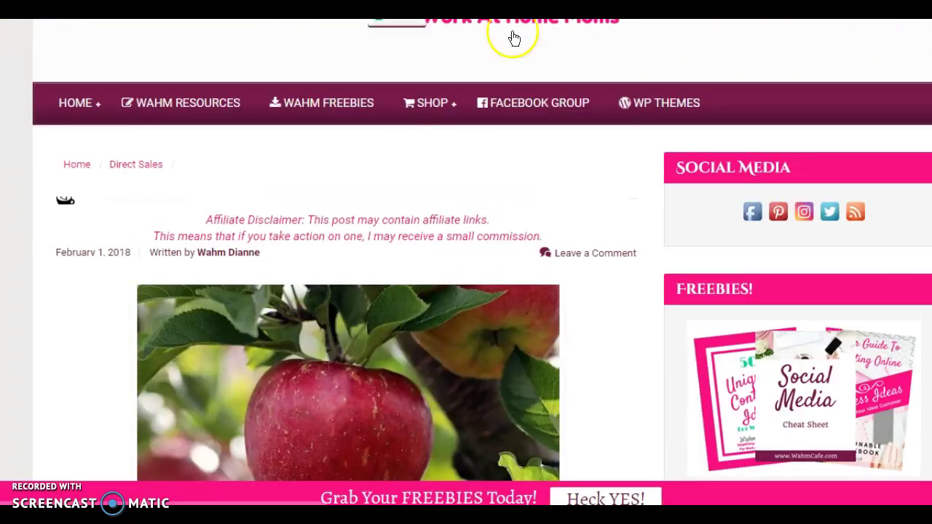